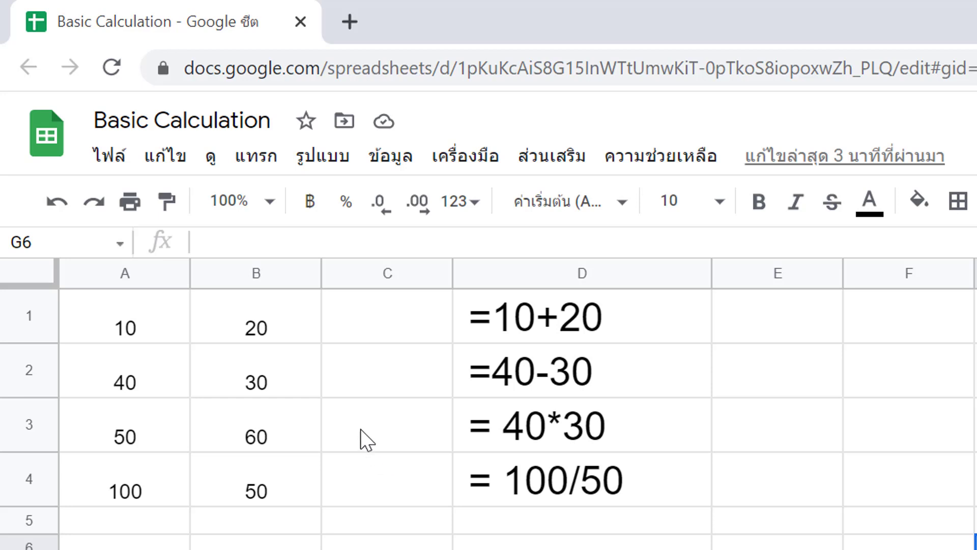
Step: Enter 10+20 in C1, then prefix it with = so it evaluates to 30
click(403, 330)
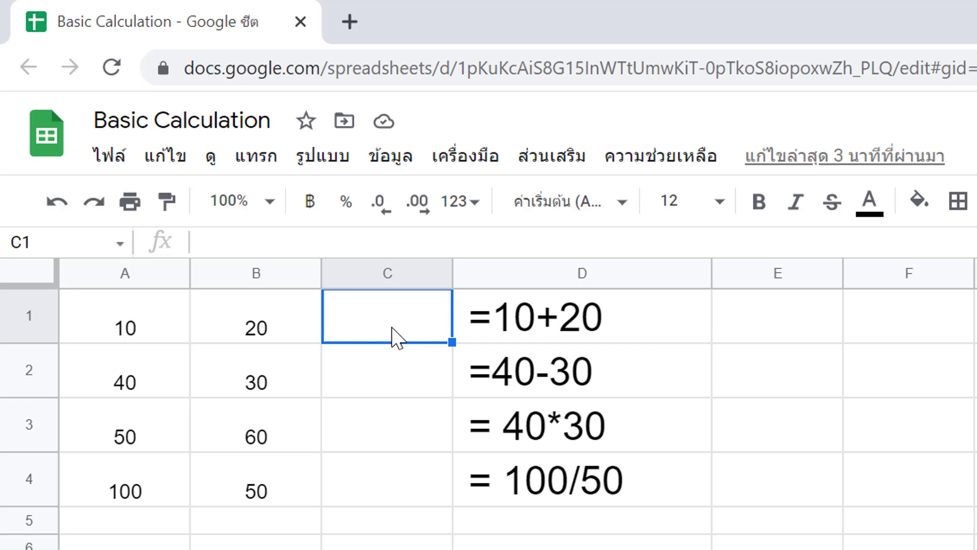
text(10)
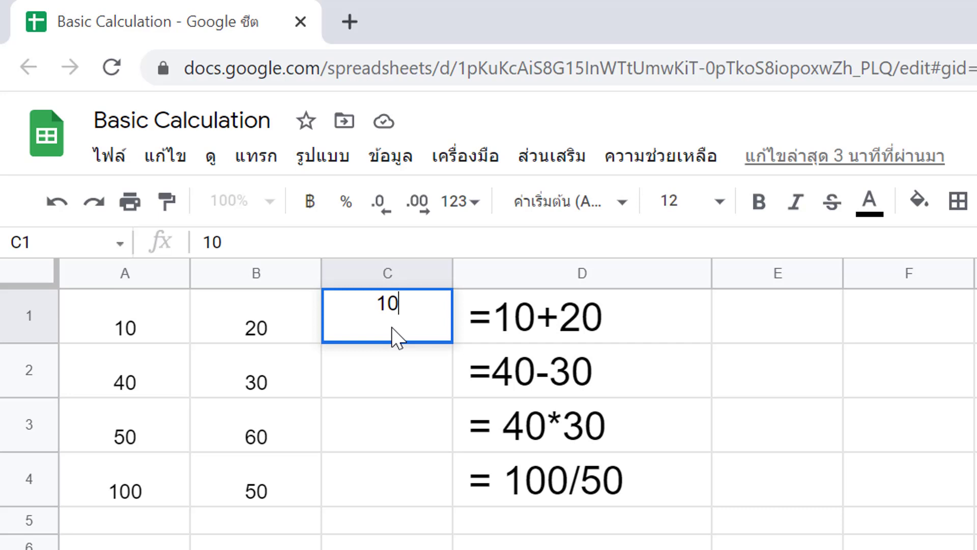
text(+)
text(20)
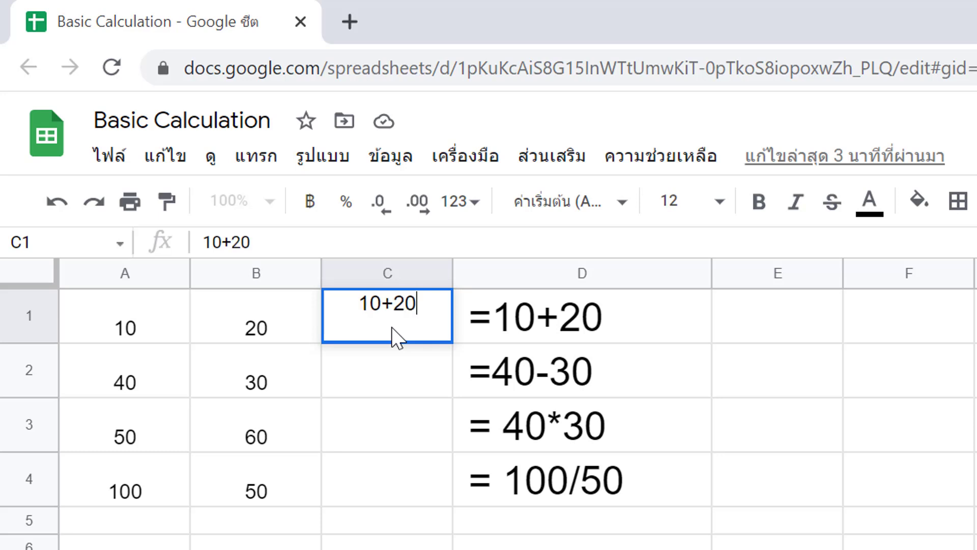
key(Return)
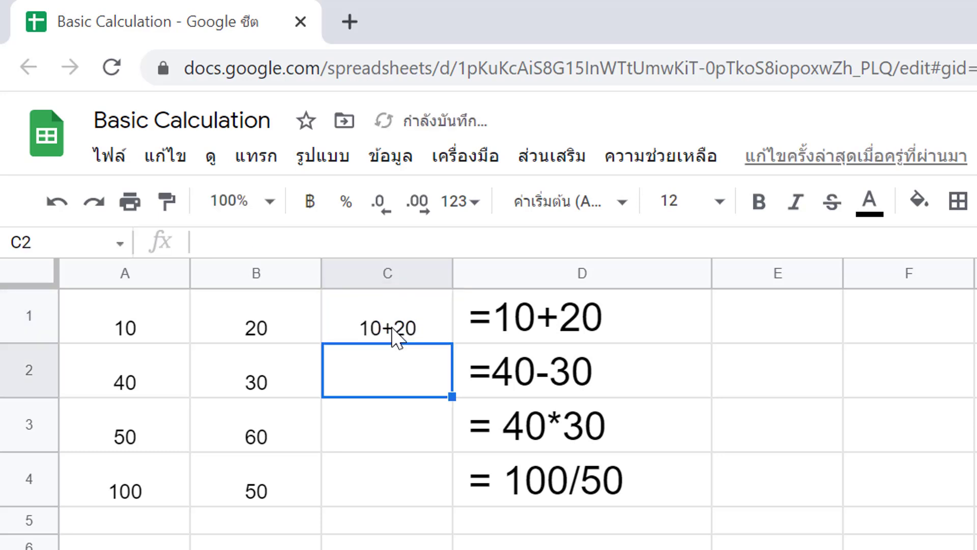
double_click(396, 330)
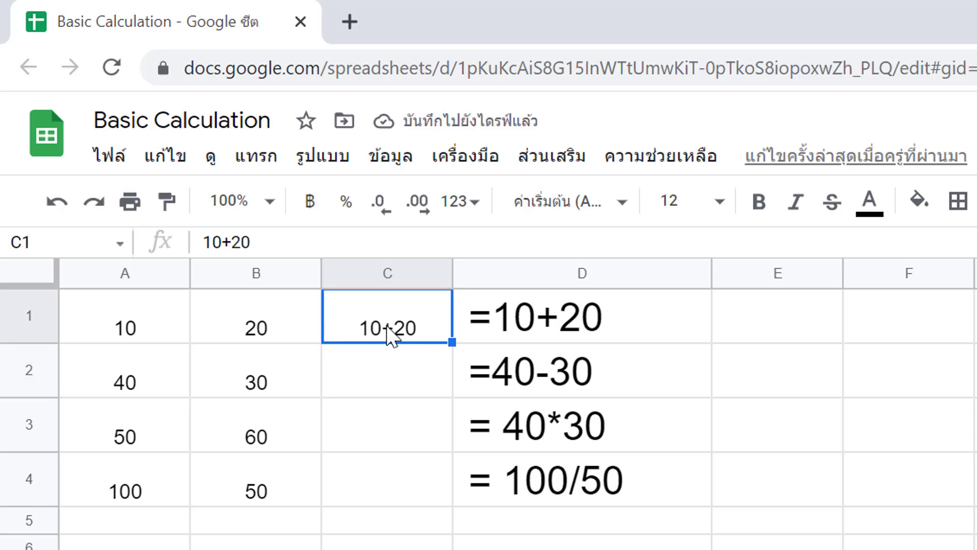
click(353, 304)
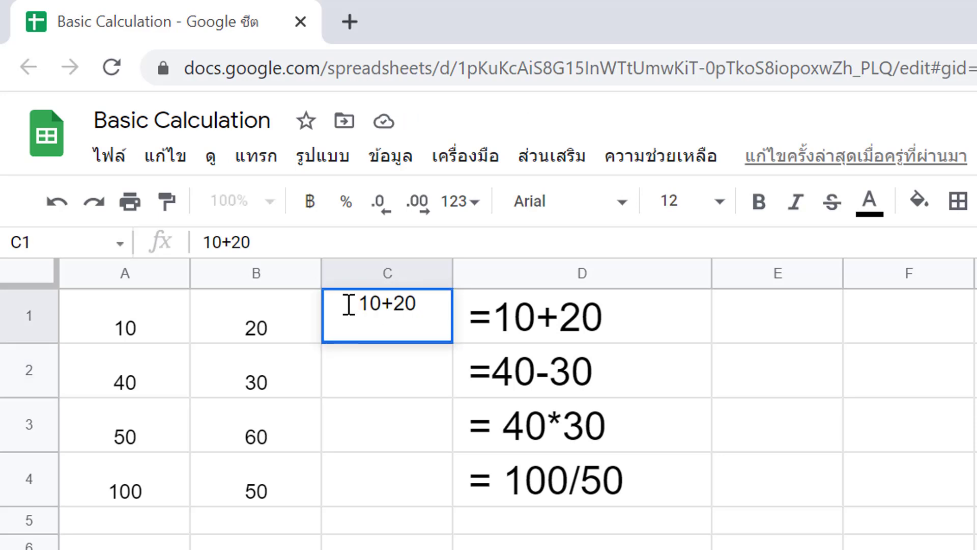
text(=)
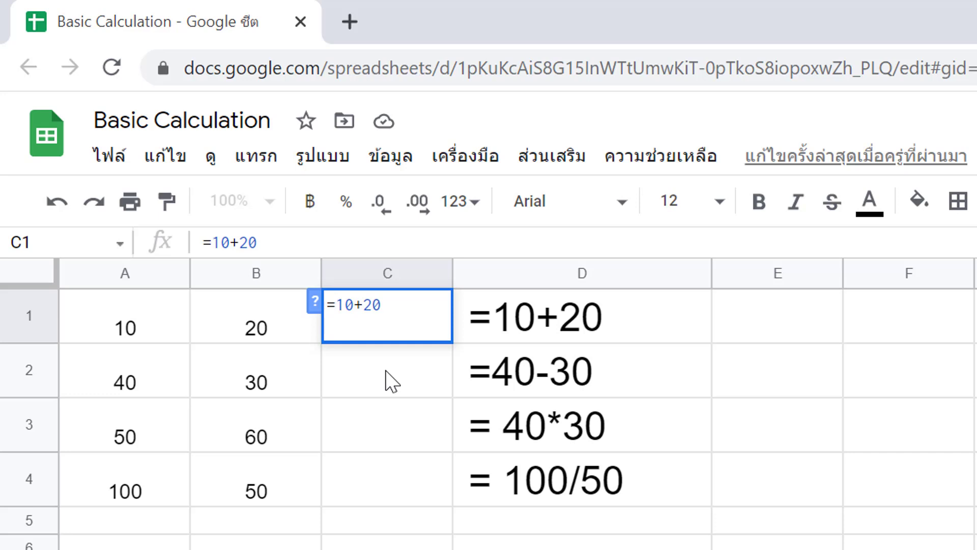
key(Return)
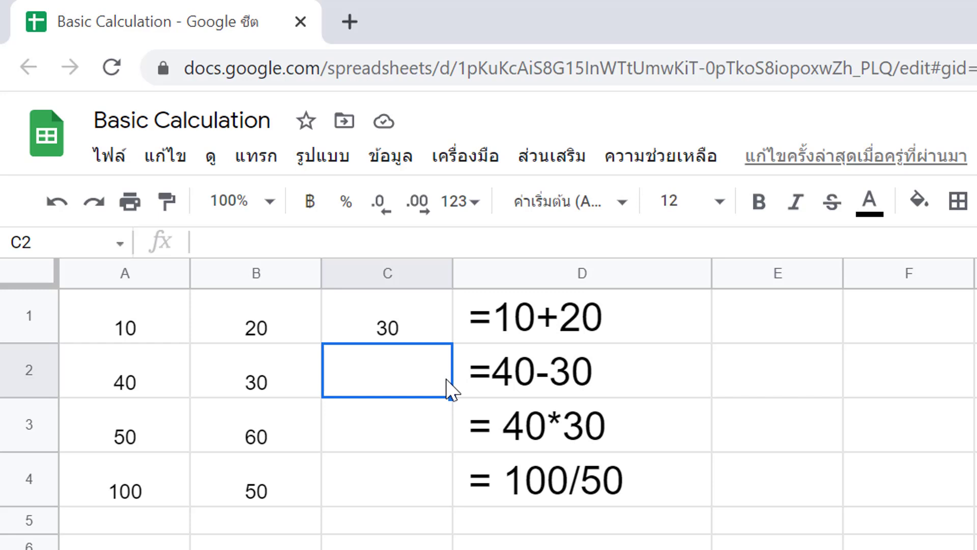
text(=)
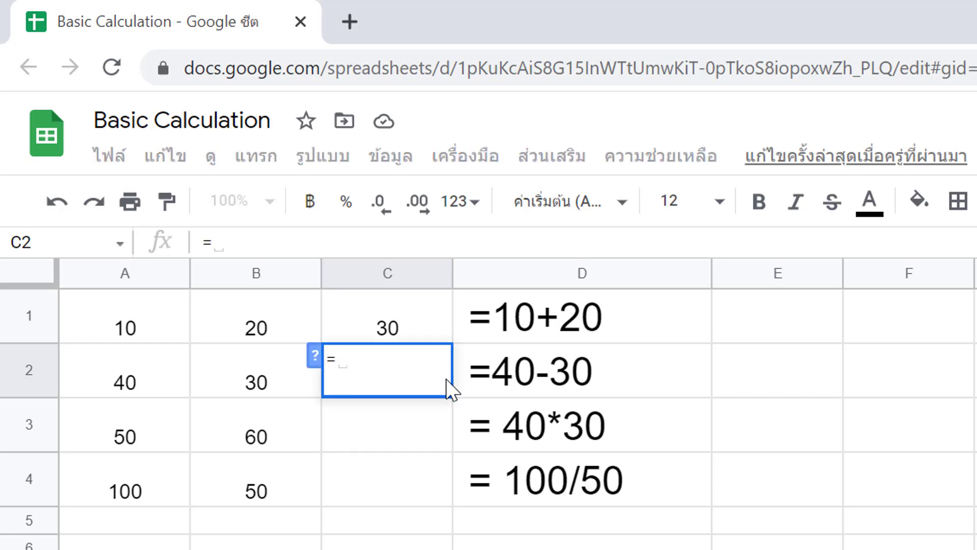
text(40)
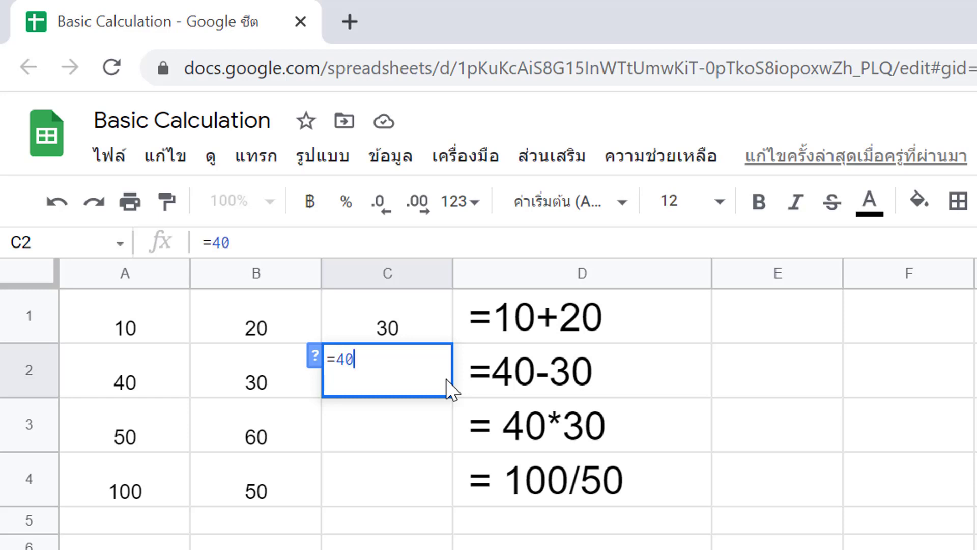
text(-)
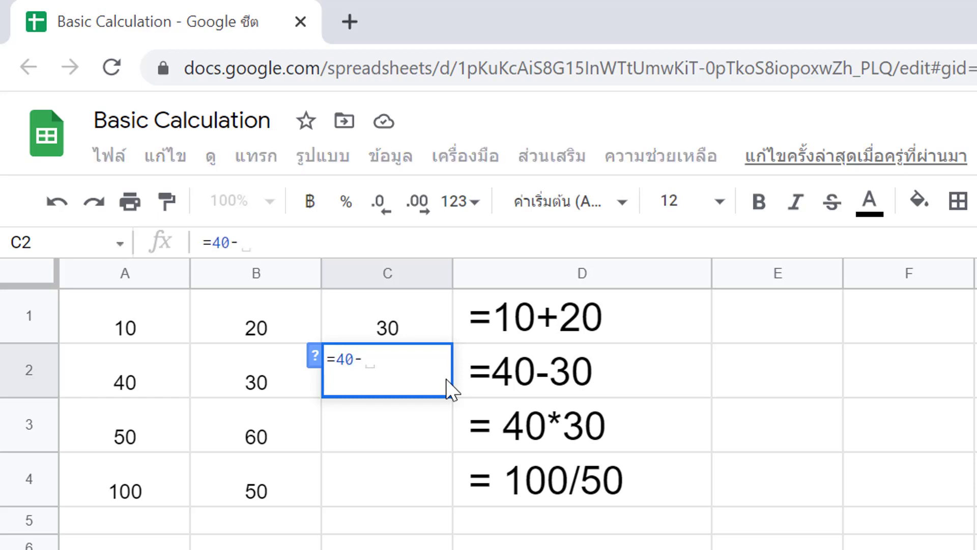
text(30)
Step: Enter =40-30 in C2 and =50*60 in C3, giving 10 and 3000
key(Return)
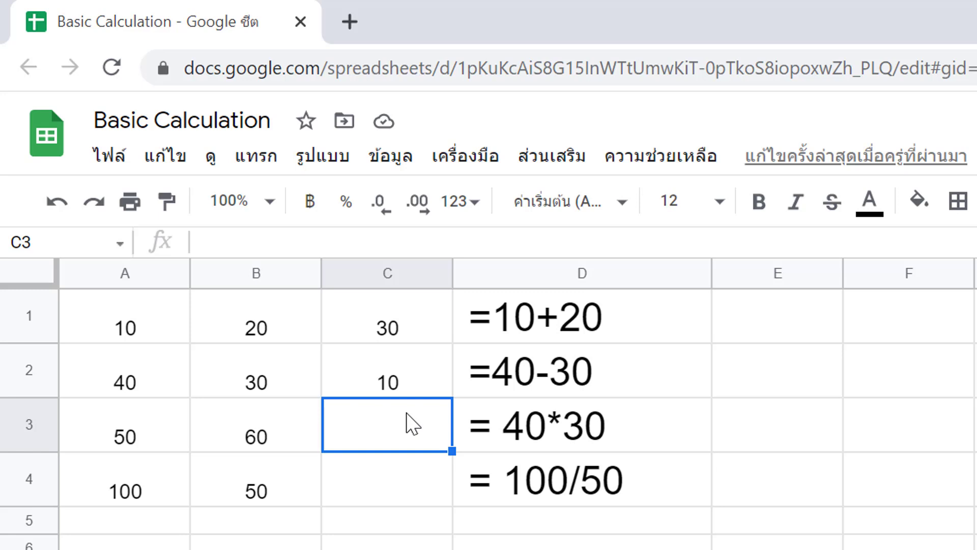
text(=50)
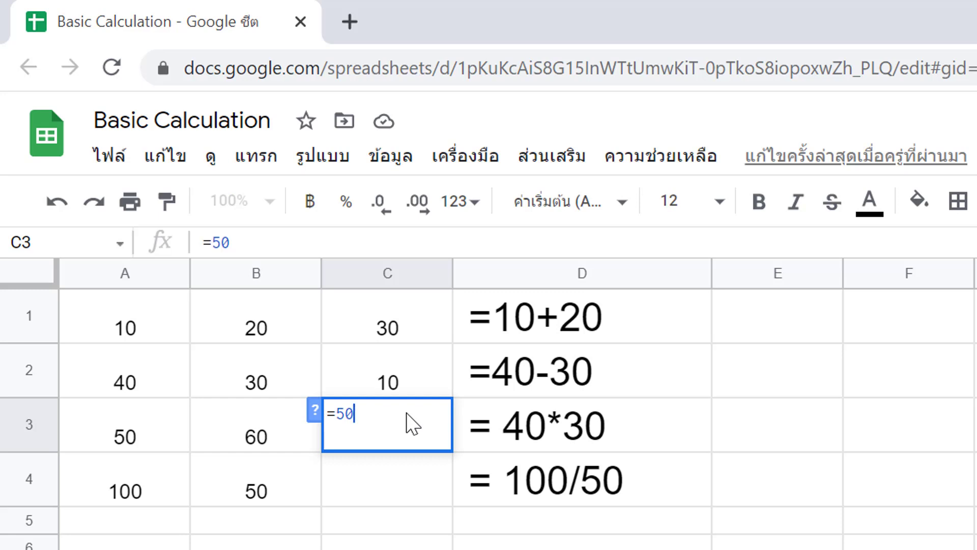
text(*)
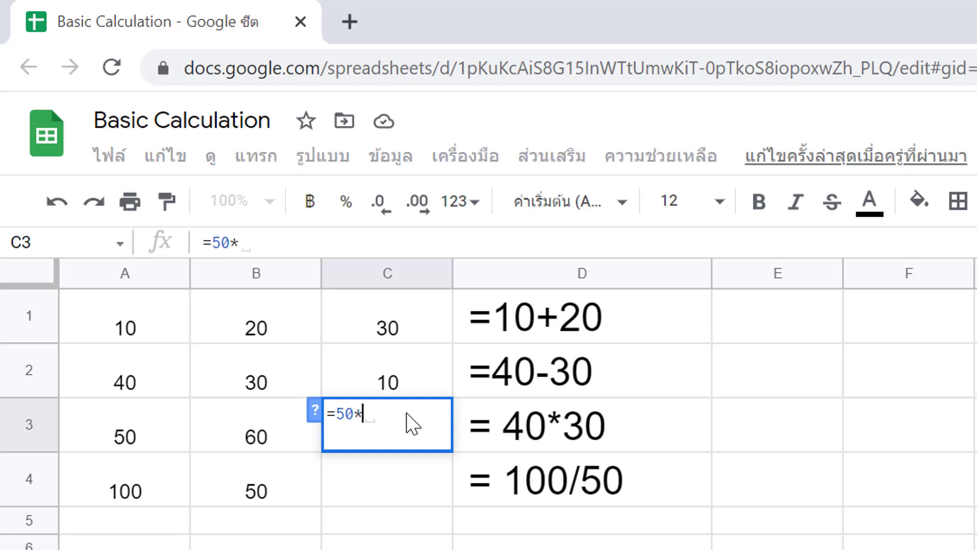
text(60)
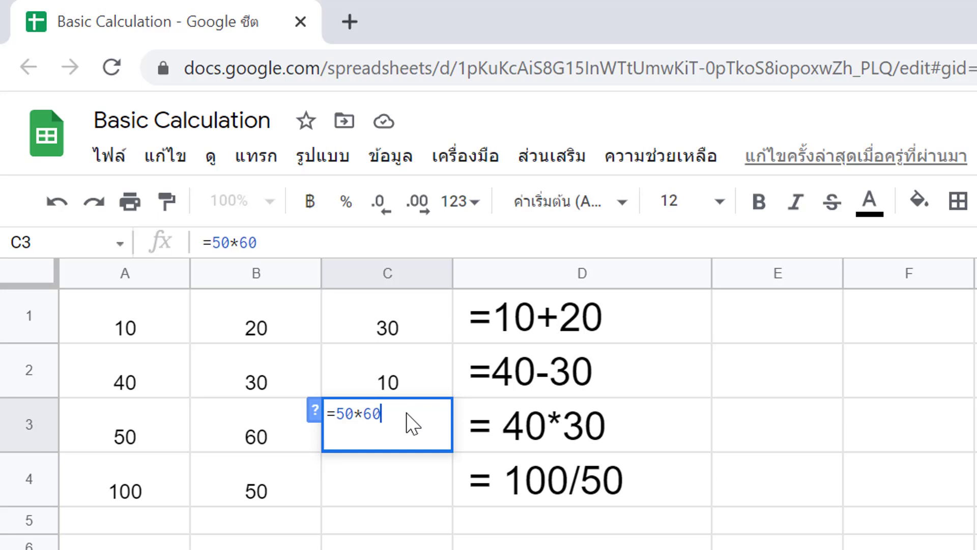
key(Return)
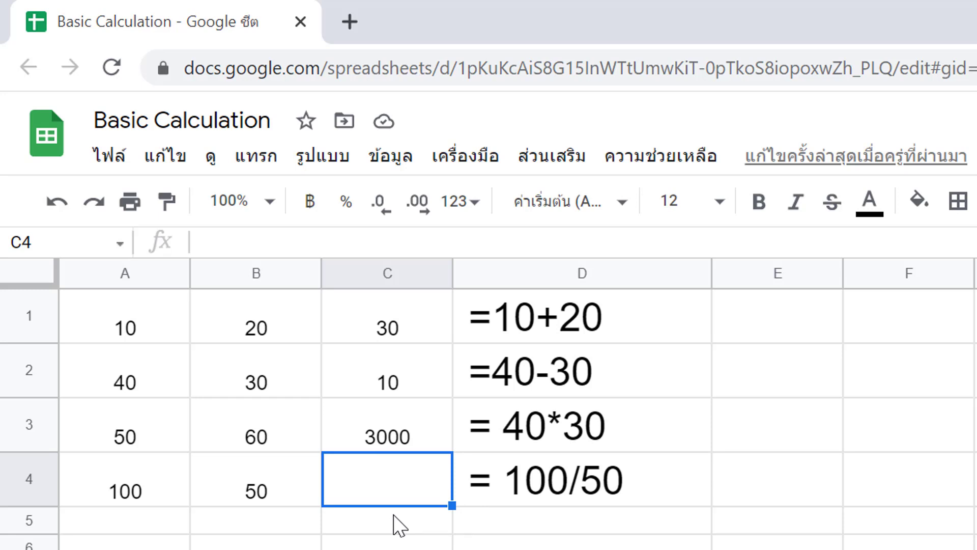
text(1000)
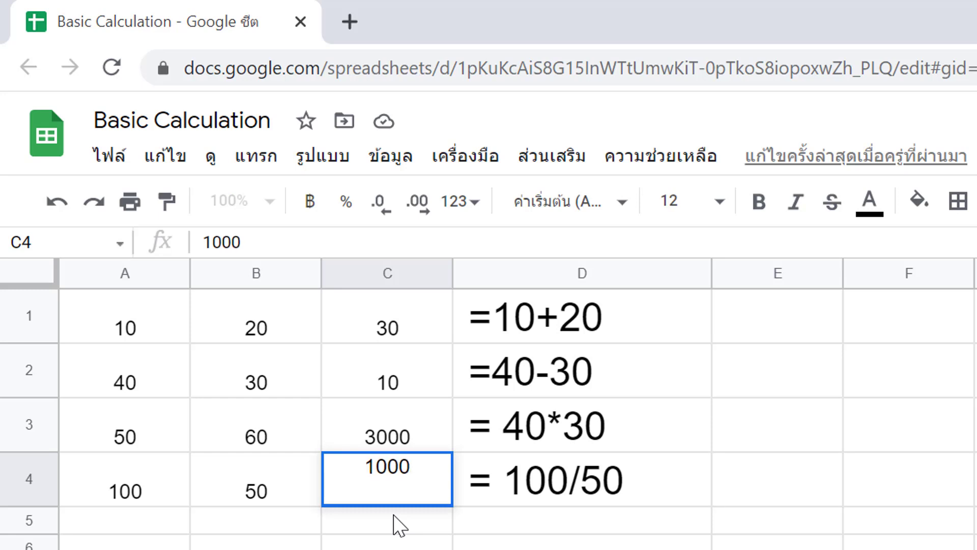
Step: Correct C4 to =100/50 so it shows 2, completing the four calculations
key(BackSpace)
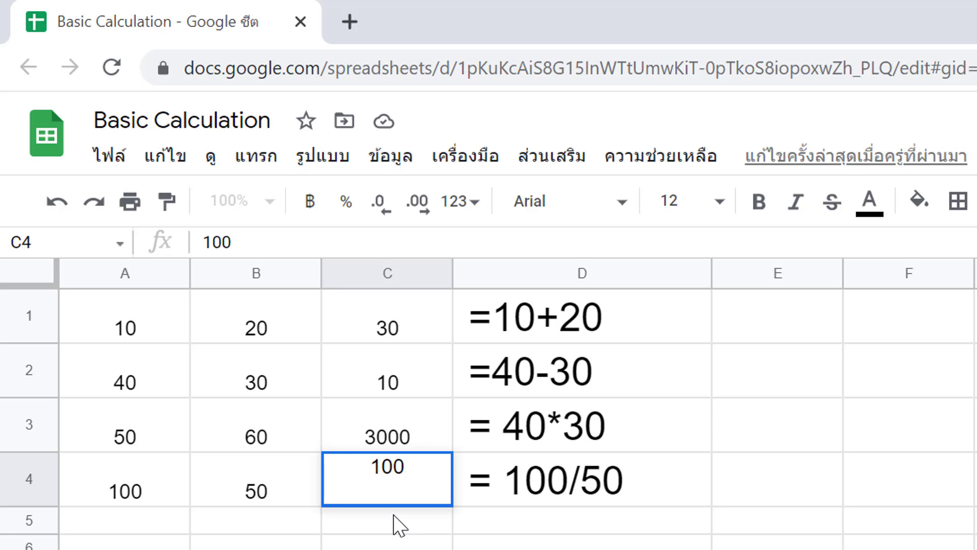
text(/)
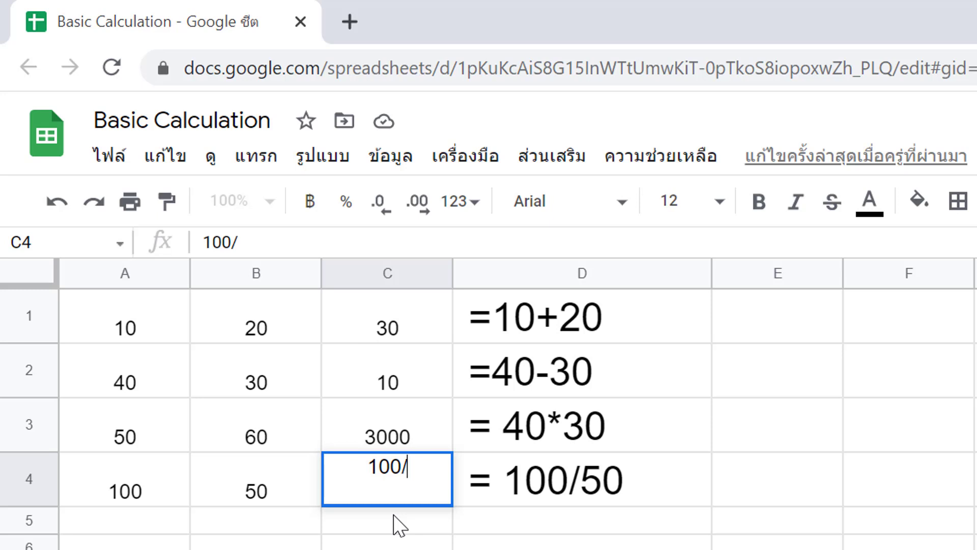
text(50)
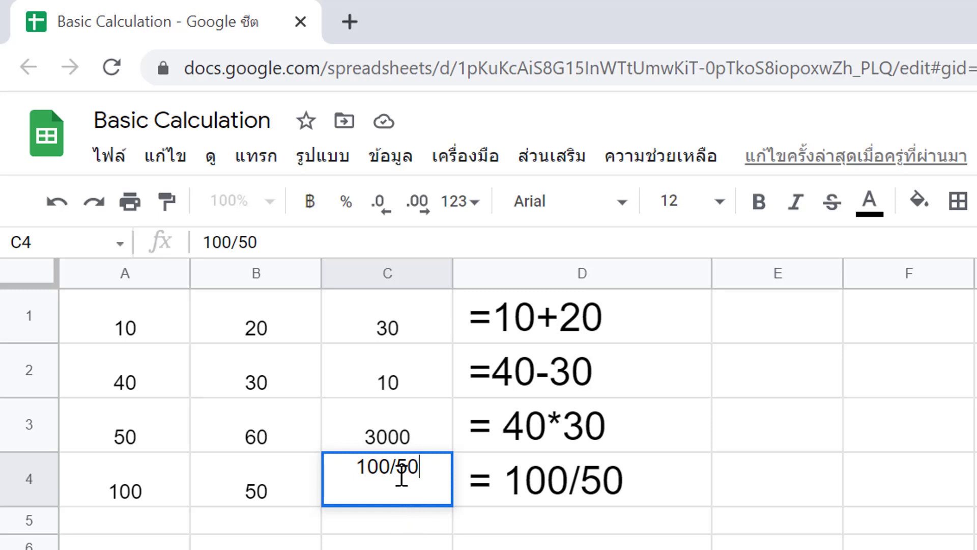
click(361, 467)
text(=)
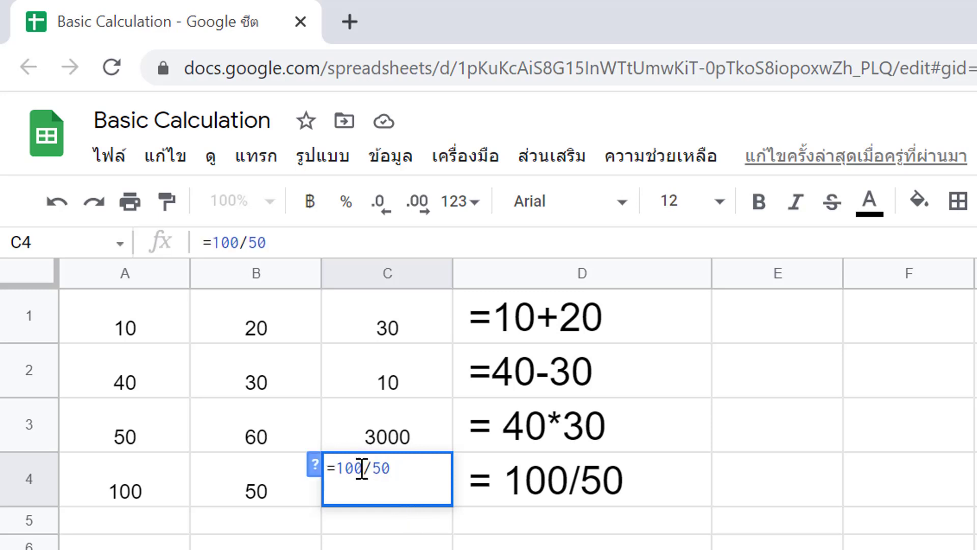
key(Return)
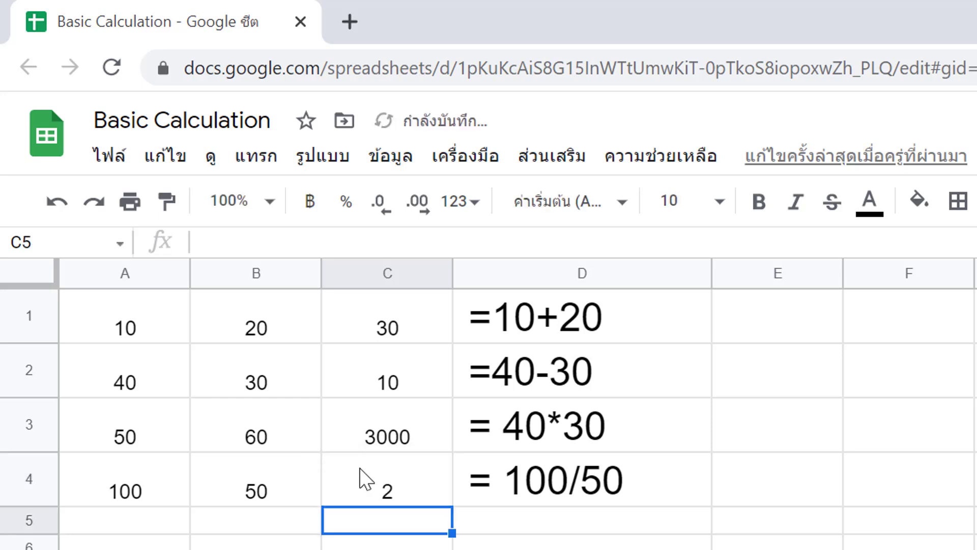
click(474, 546)
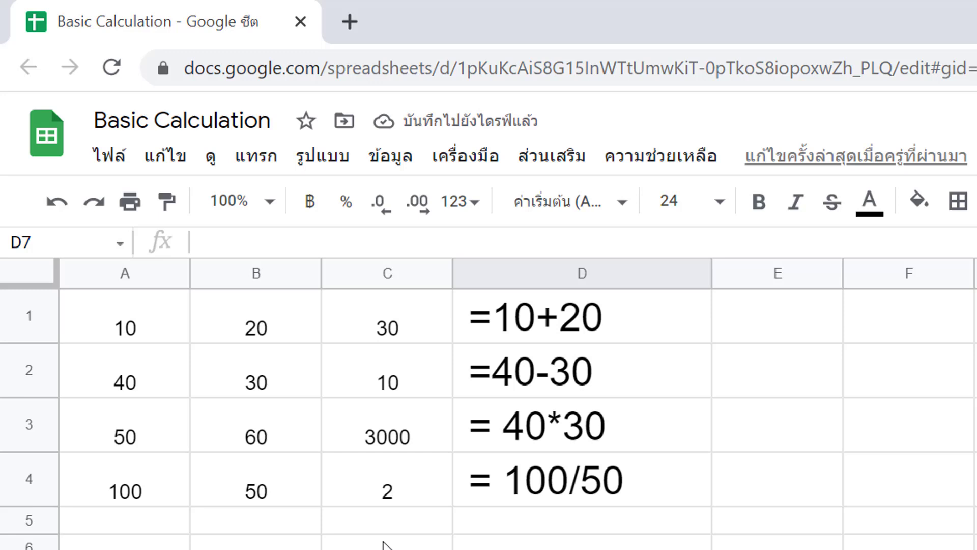
Step: Set B4 to 25 and change C4 to =100/25 so it shows 4
click(272, 491)
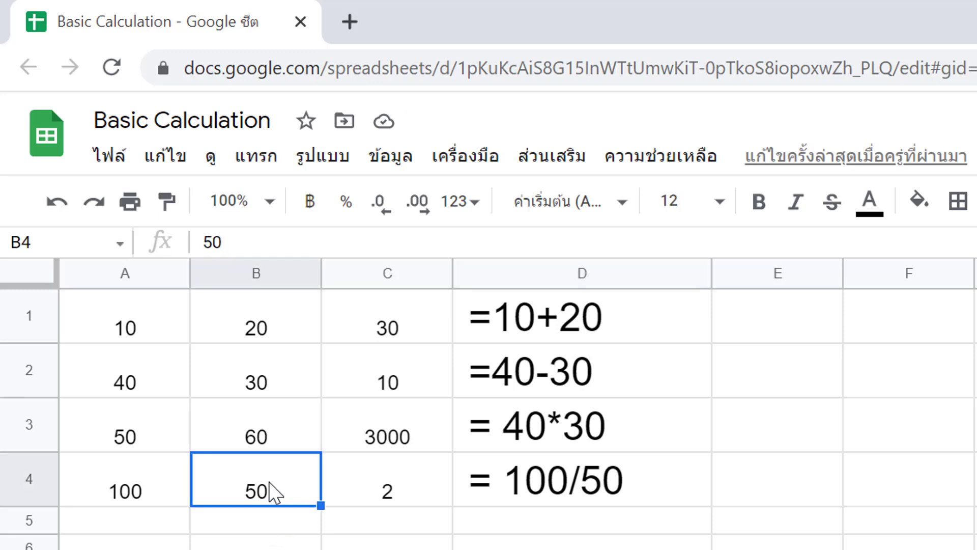
text(25)
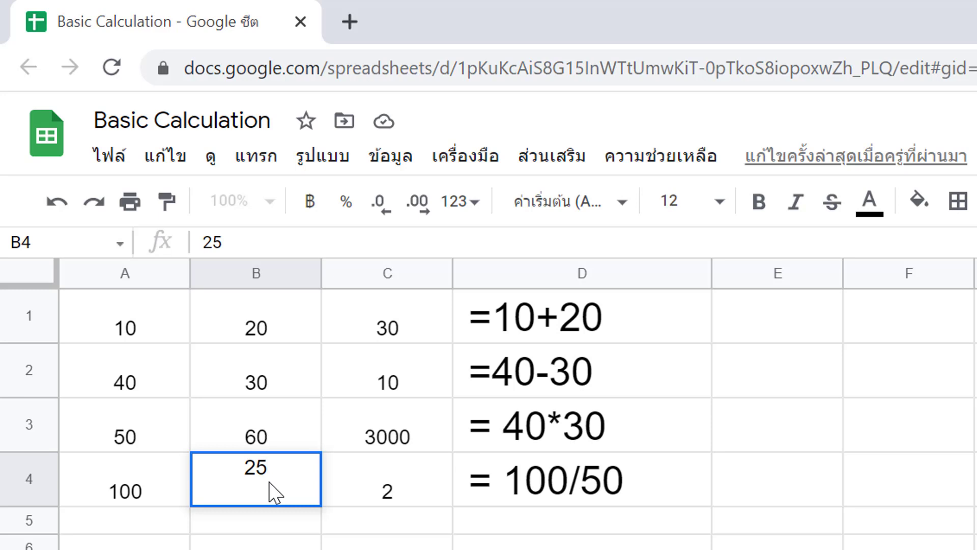
key(Return)
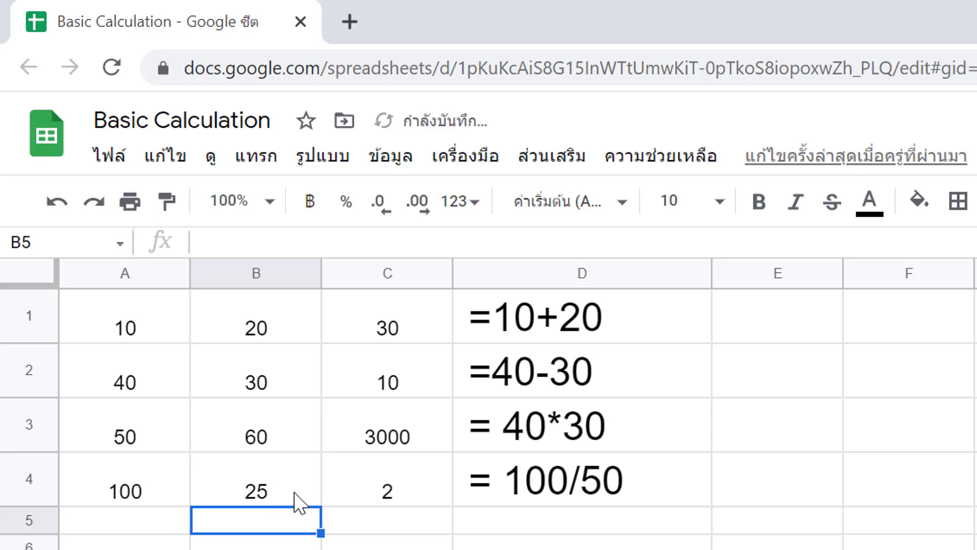
click(391, 494)
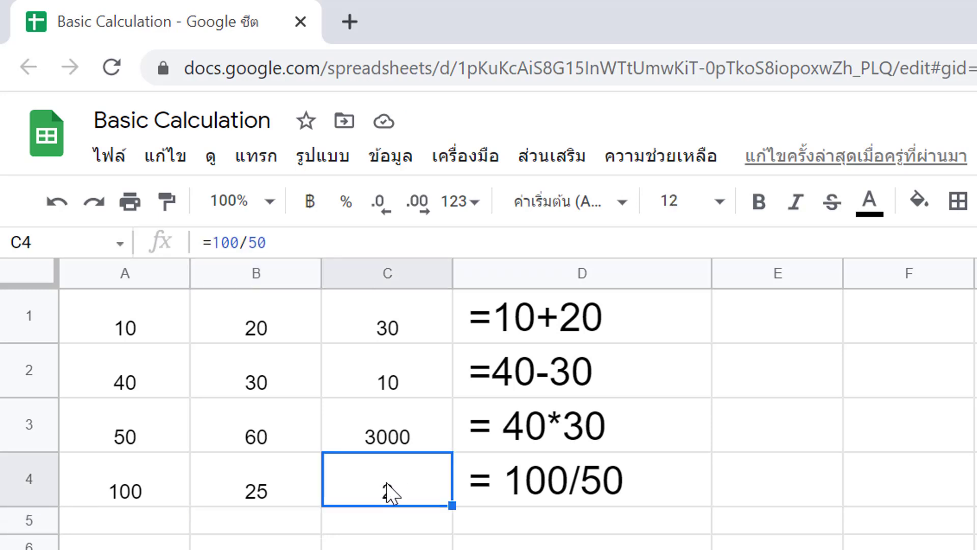
click(285, 241)
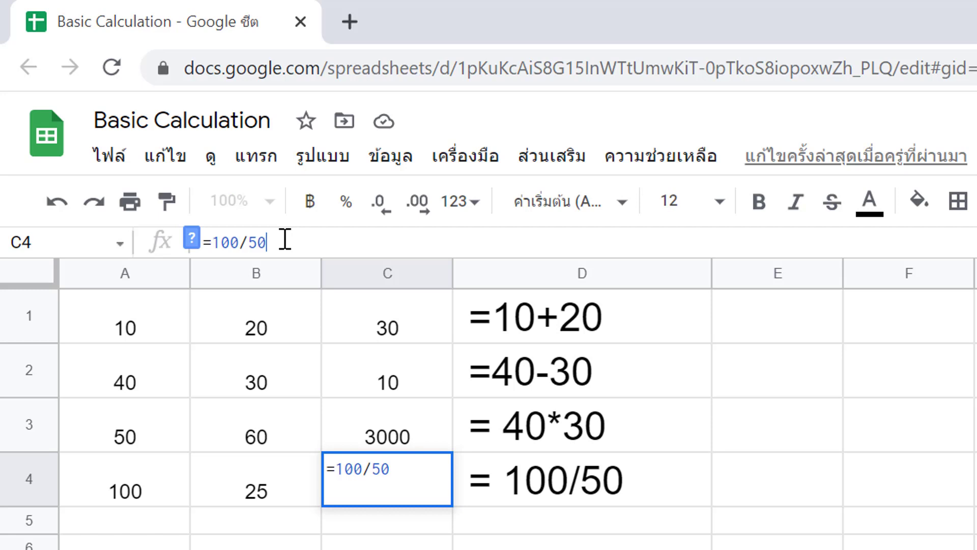
key(BackSpace)
key(BackSpace)
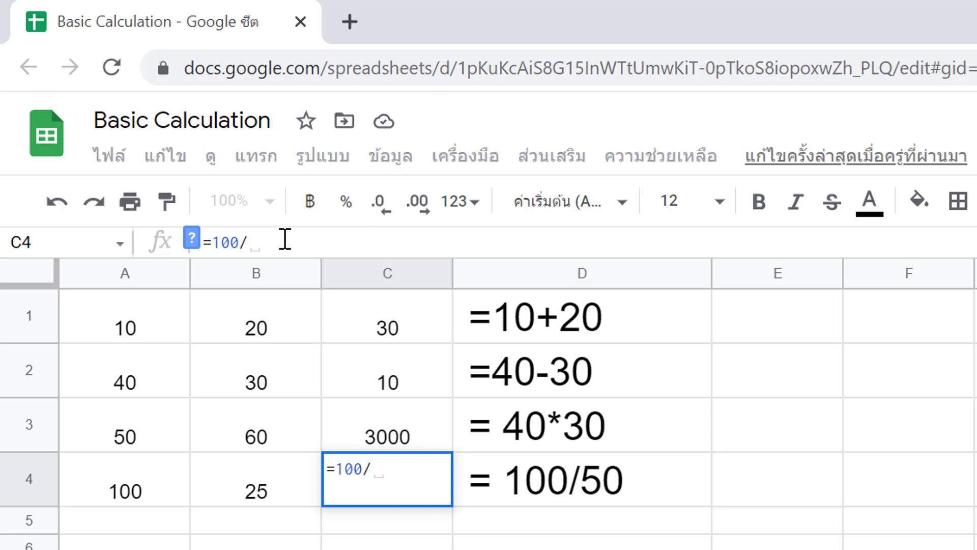
text(25)
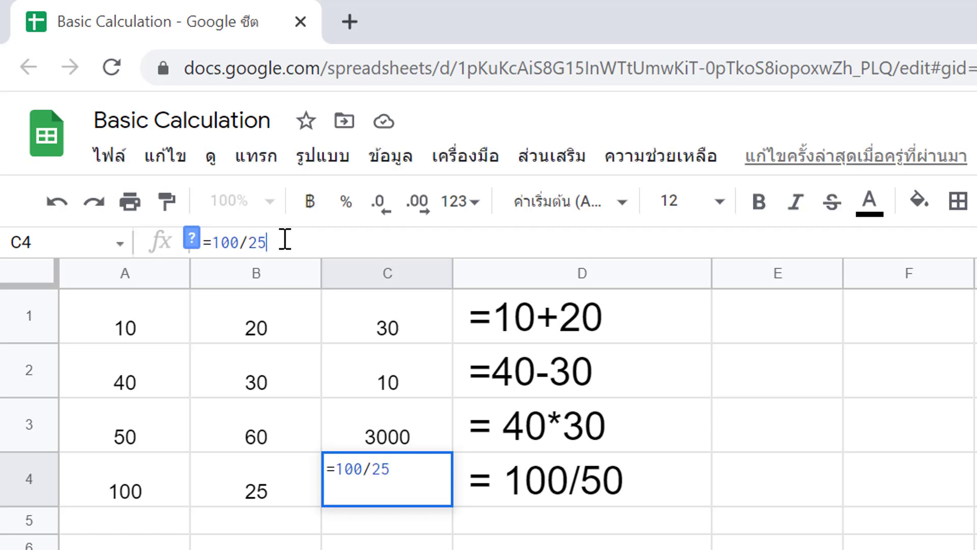
key(Return)
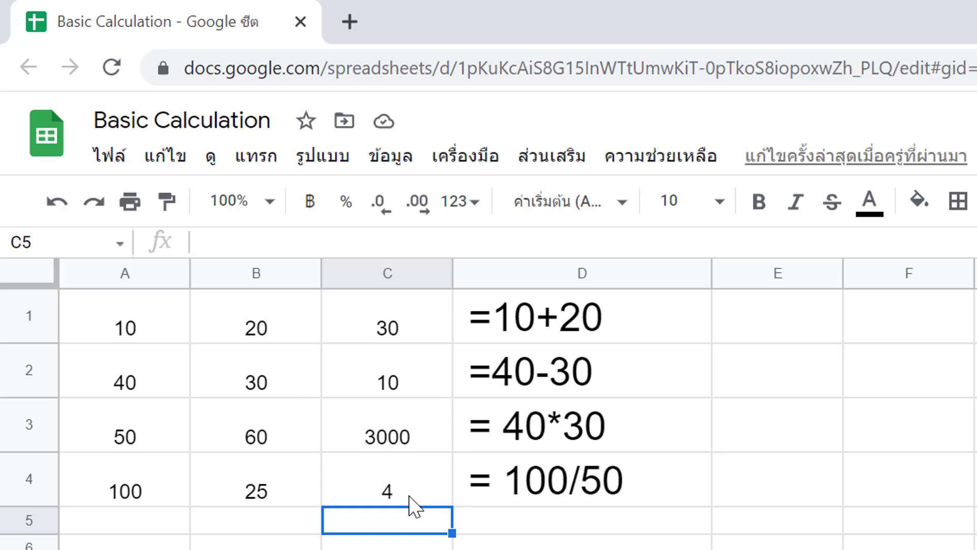
click(412, 493)
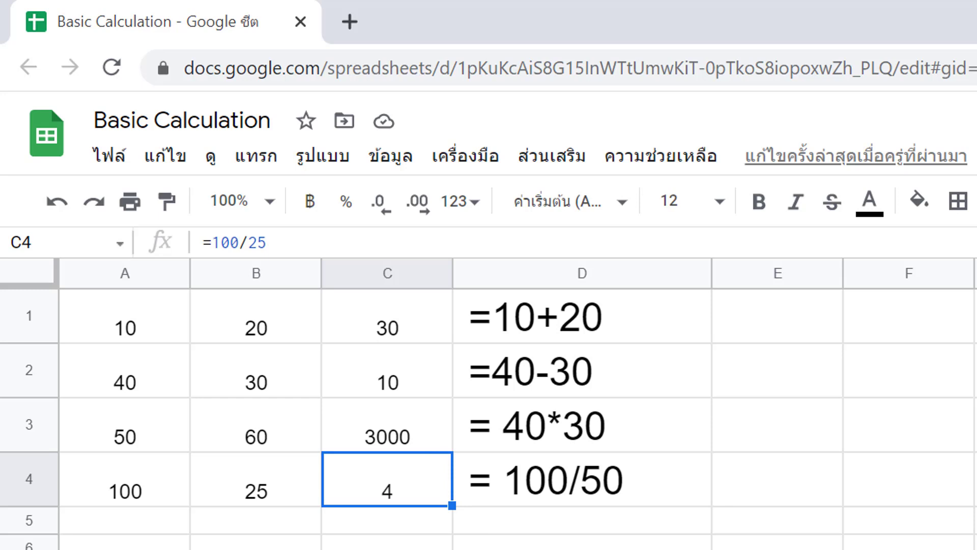
Step: Delete the four hard-coded results in C1:C4 and select C1 for a new formula
click(404, 335)
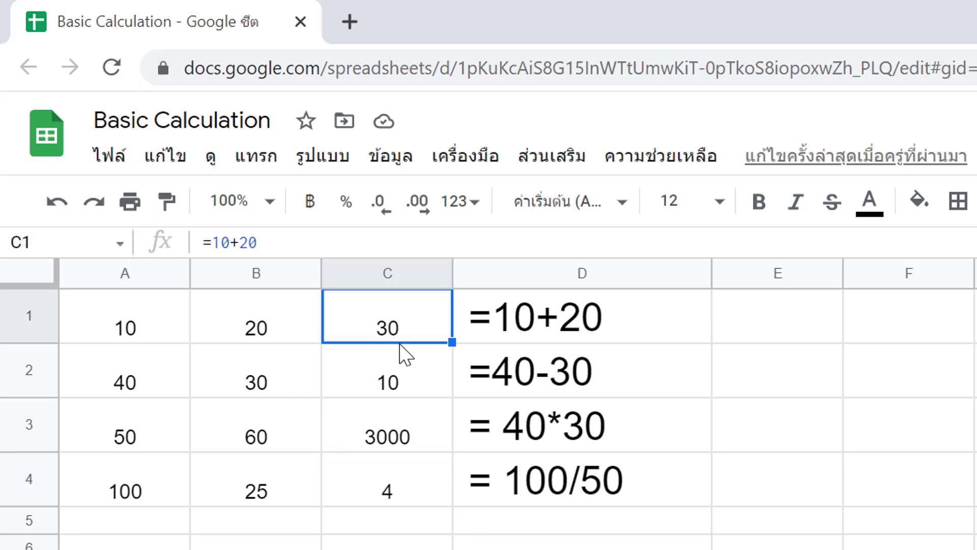
shift+click(416, 487)
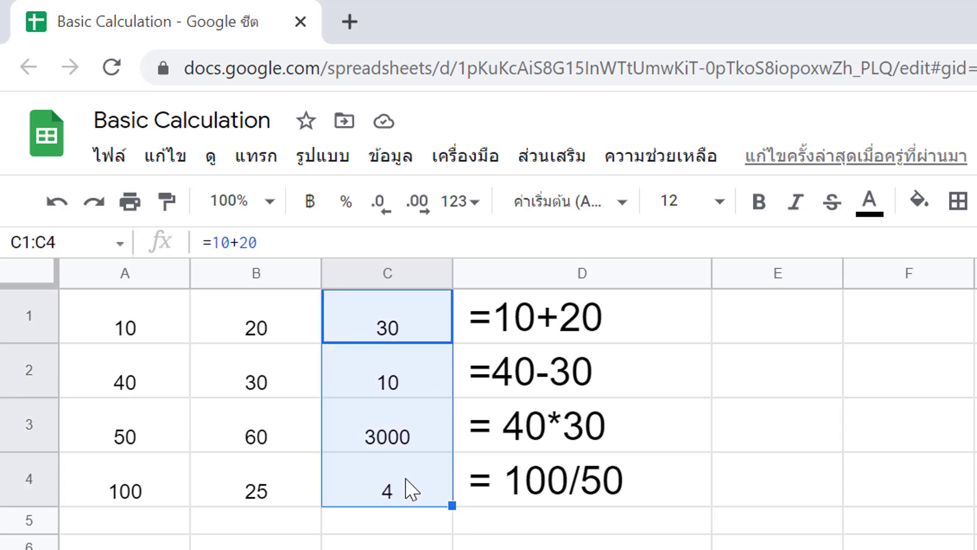
key(Delete)
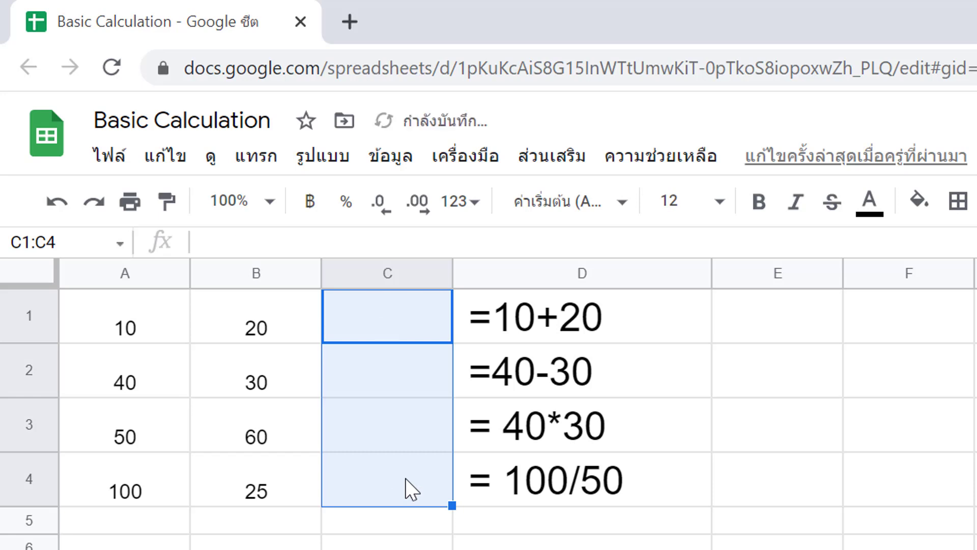
click(731, 480)
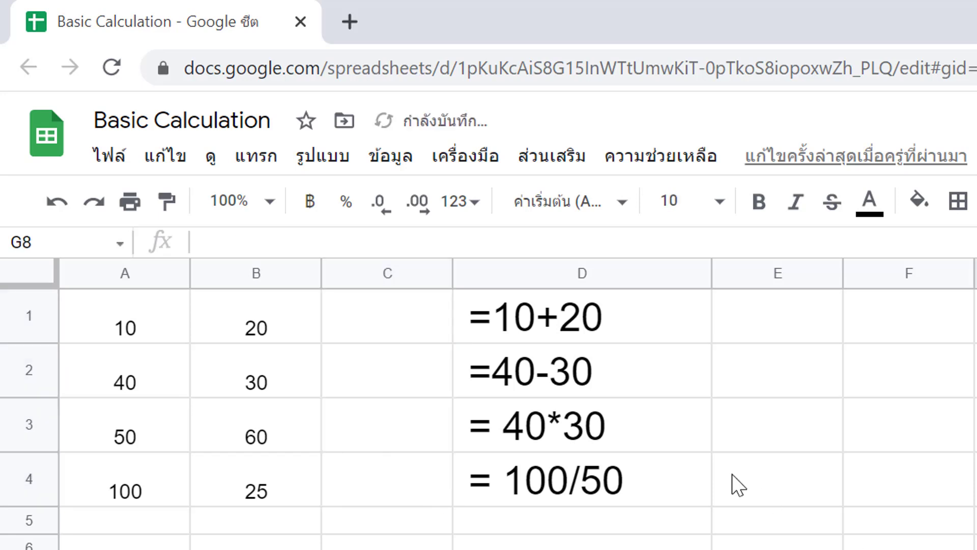
click(395, 337)
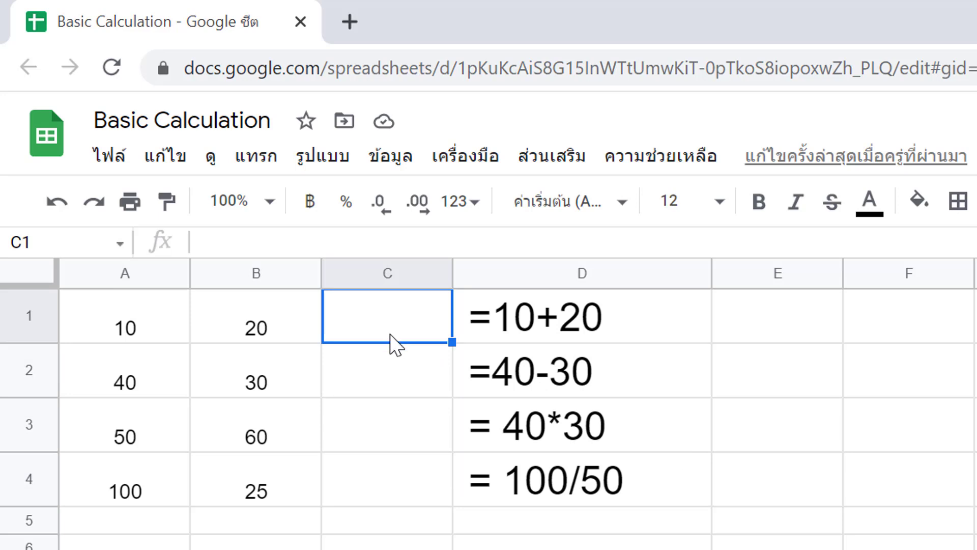
text(=)
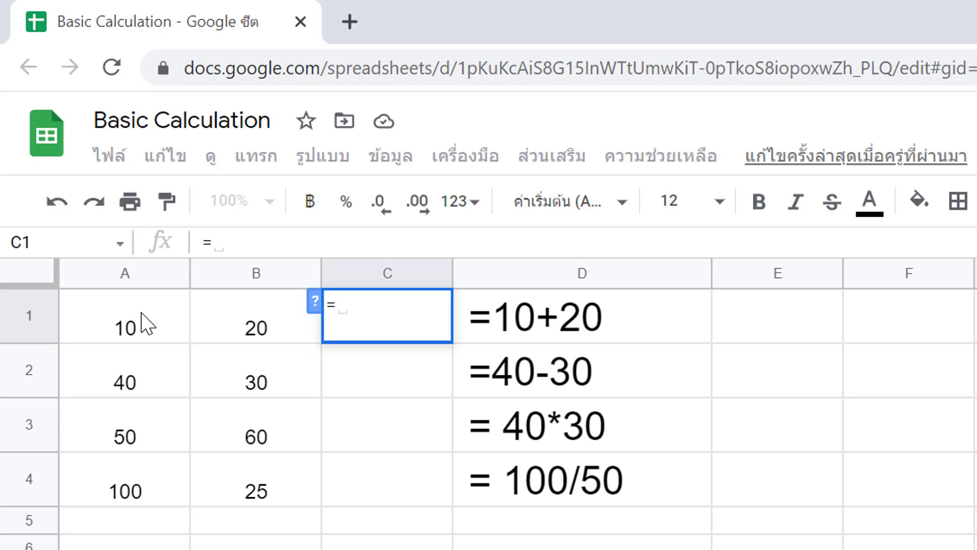
Step: Enter =A1+B1 in C1 and =A2-B2 in C2 by clicking the referenced cells
click(147, 324)
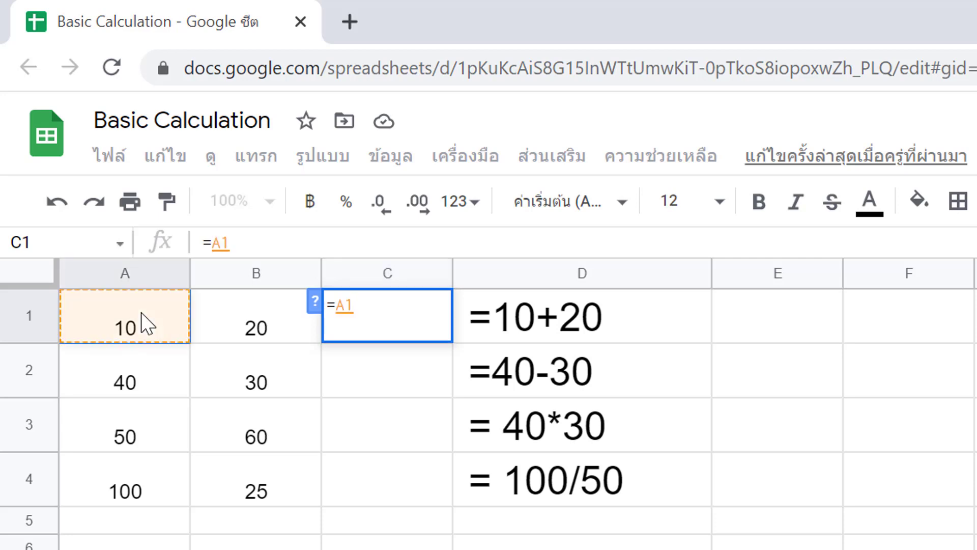
text(+)
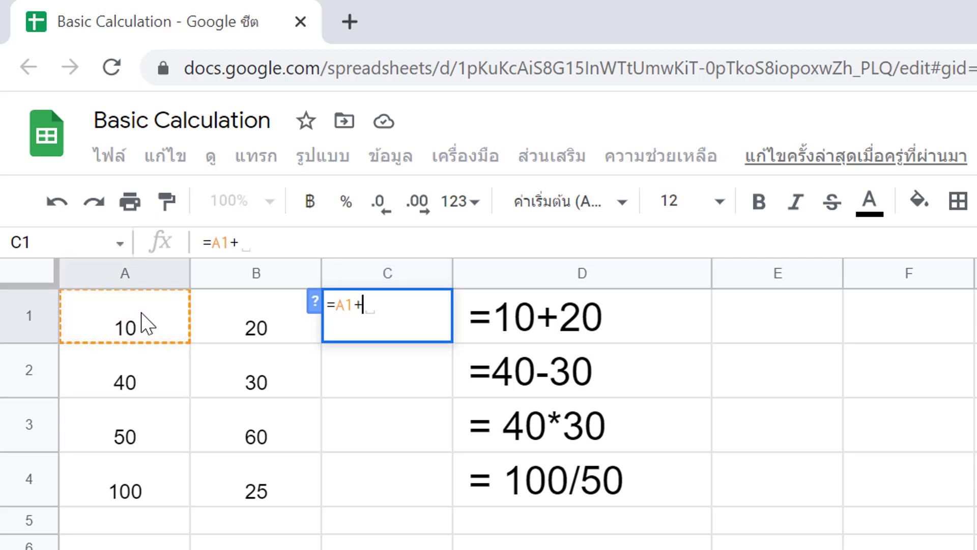
click(271, 333)
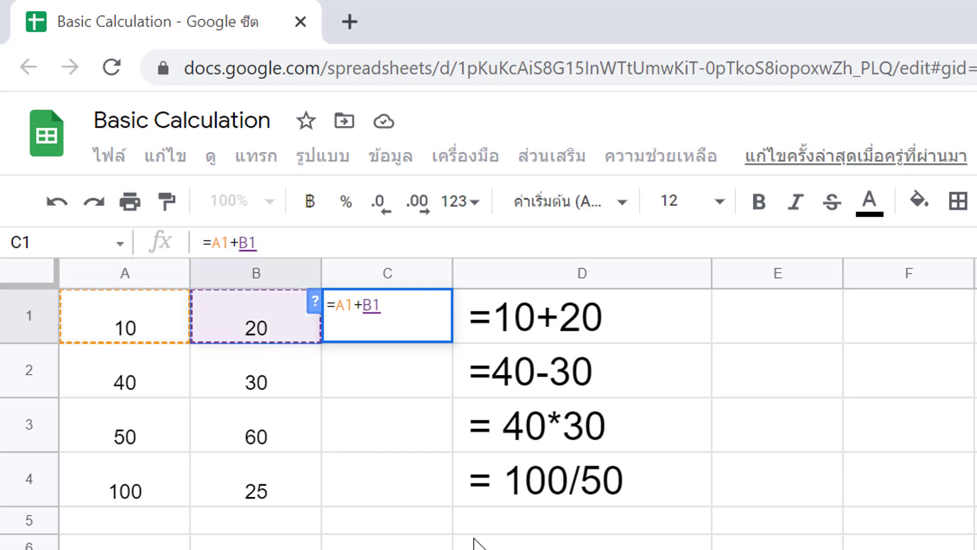
key(Return)
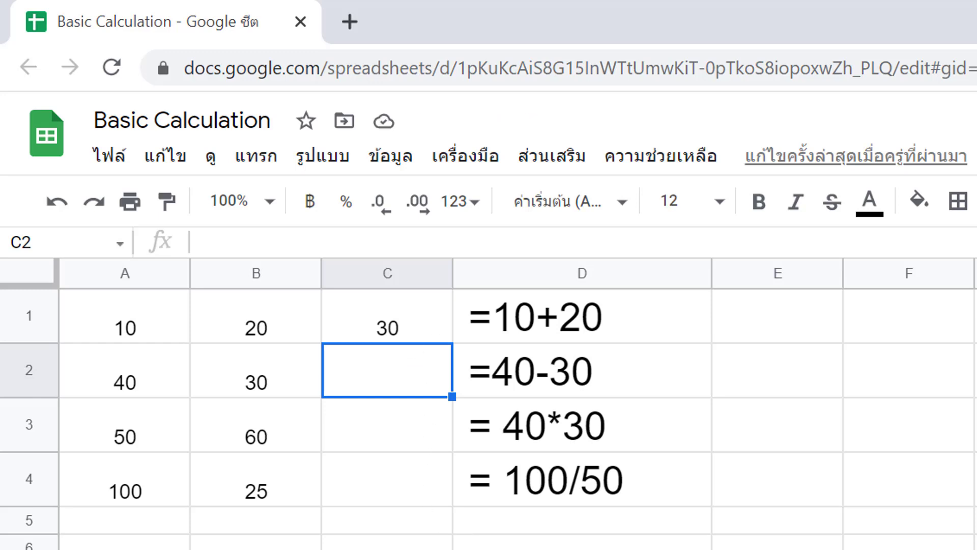
text(=)
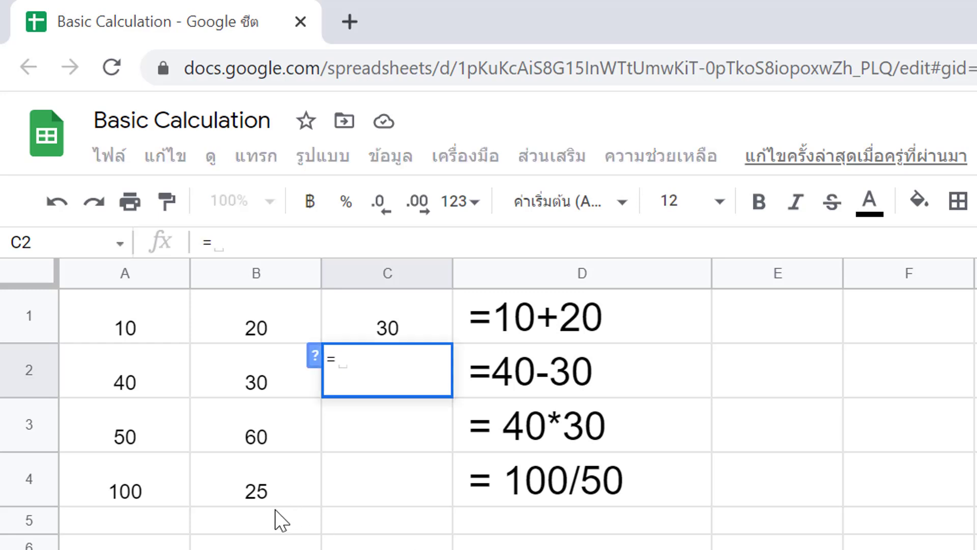
click(137, 388)
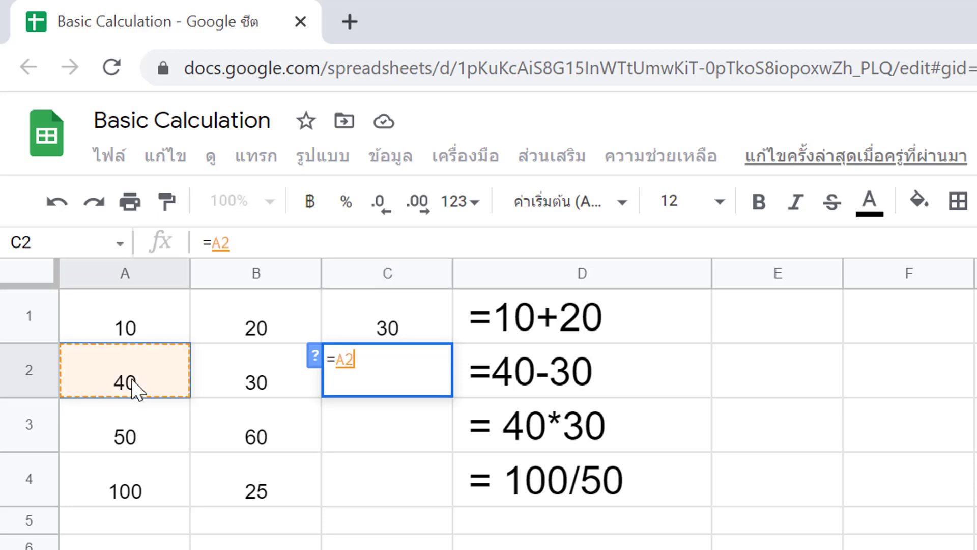
text(-)
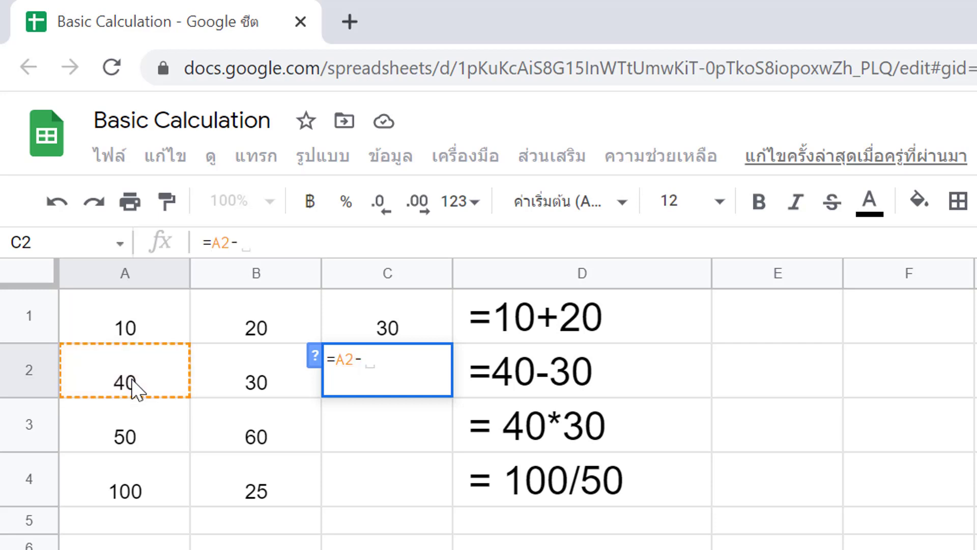
click(245, 381)
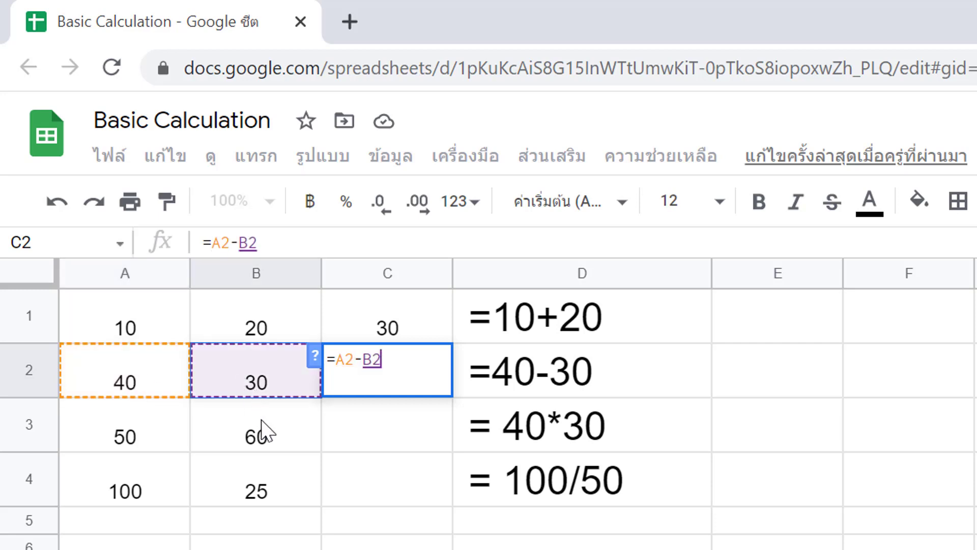
key(Return)
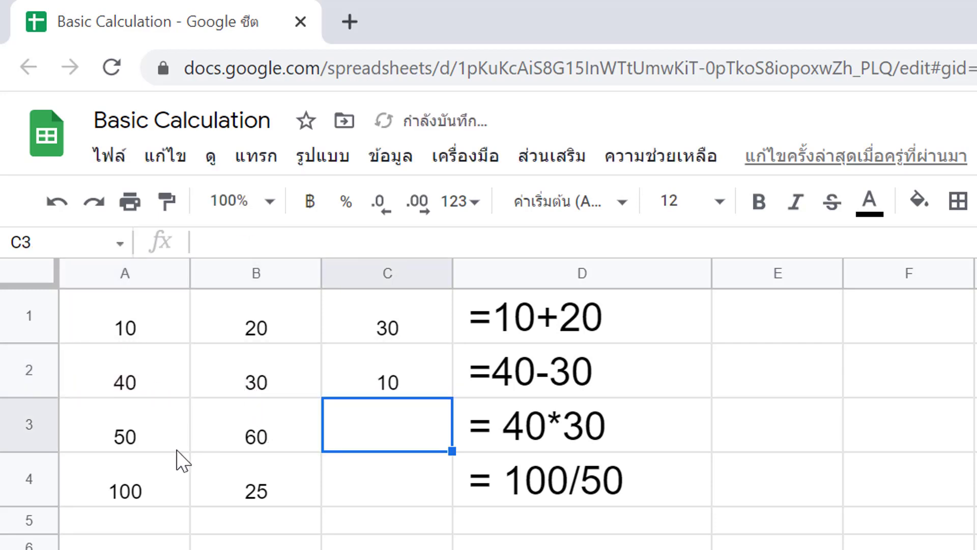
text(=)
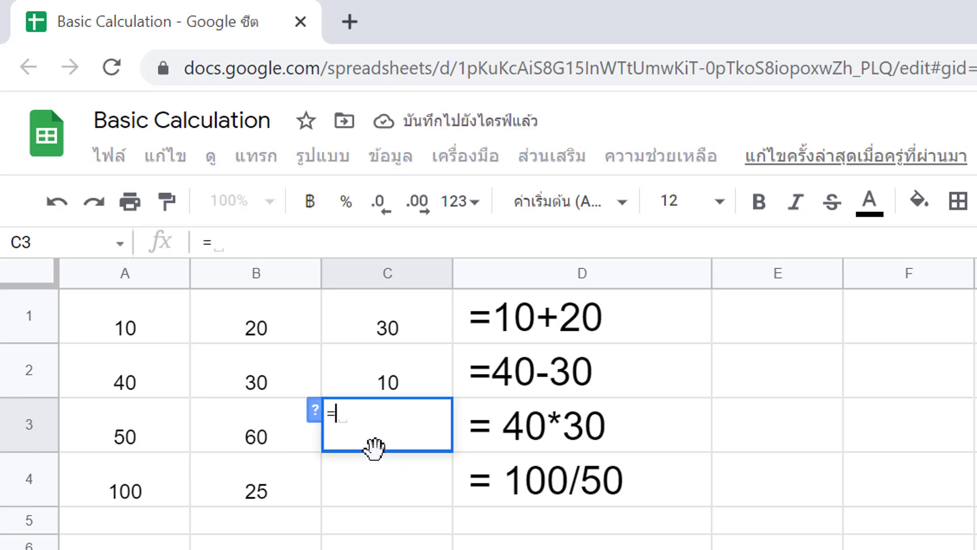
Step: Enter =A3*B3 in C3 and =A4/B4 in C4 by clicking the referenced cells
click(150, 437)
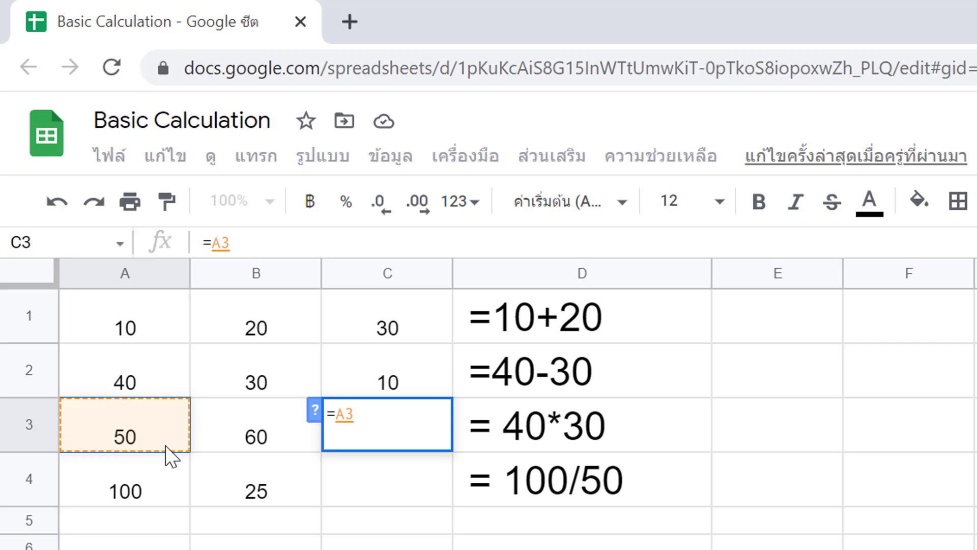
text(*)
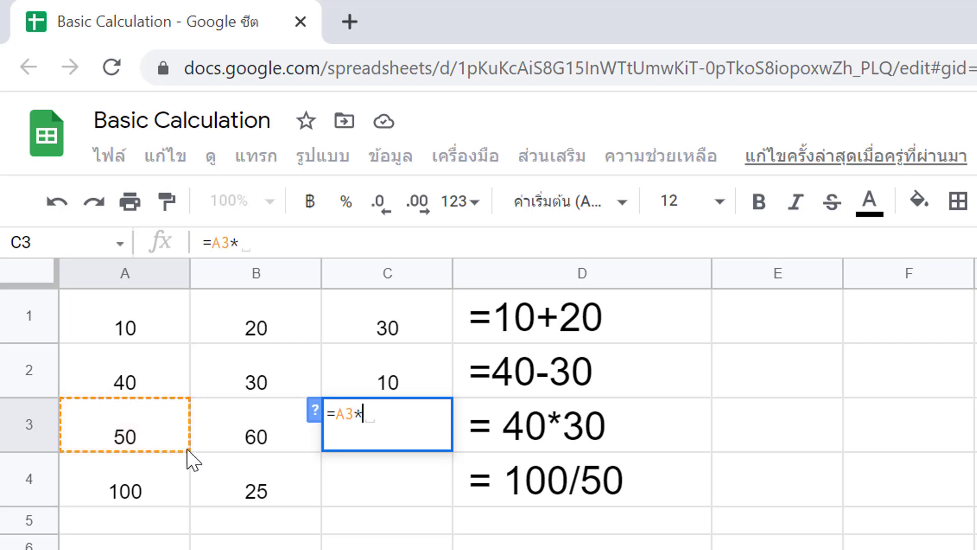
click(250, 441)
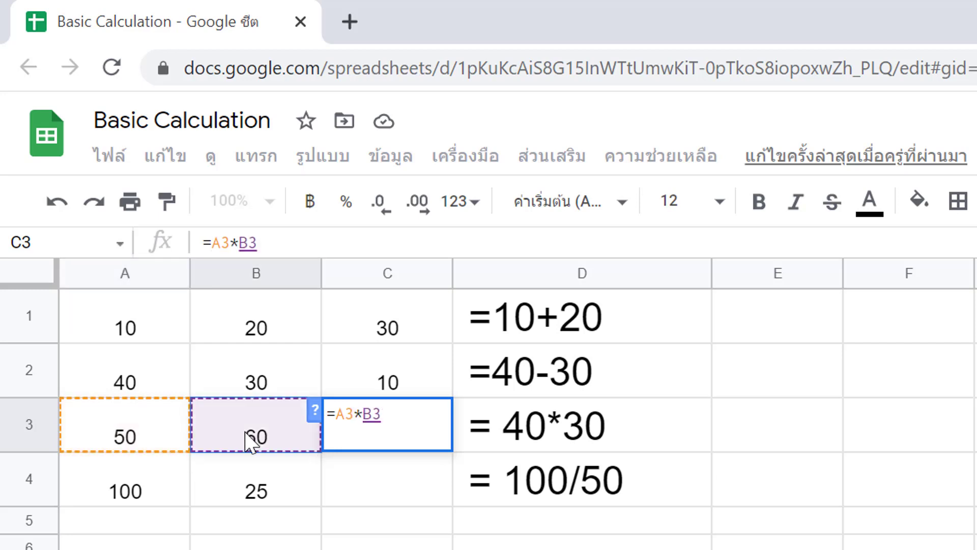
key(Return)
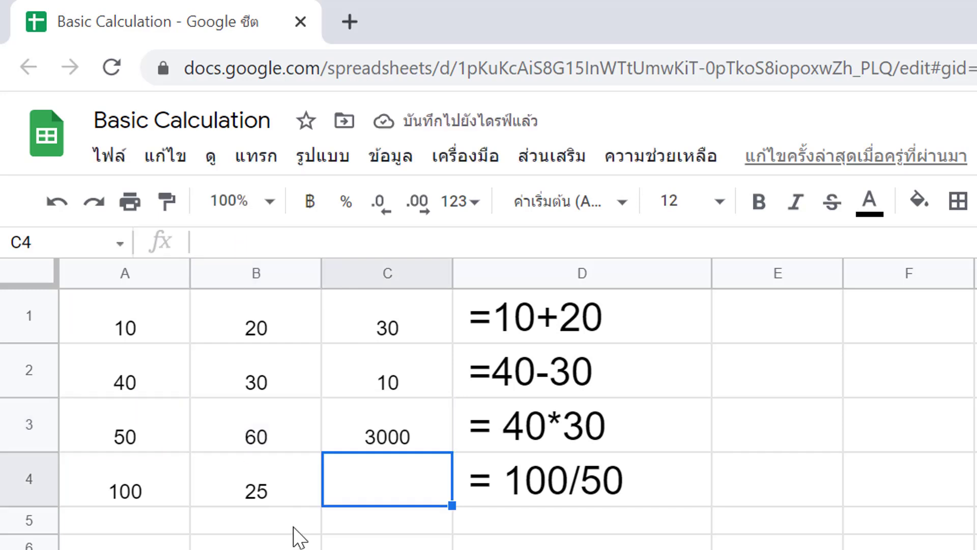
text(=)
click(123, 491)
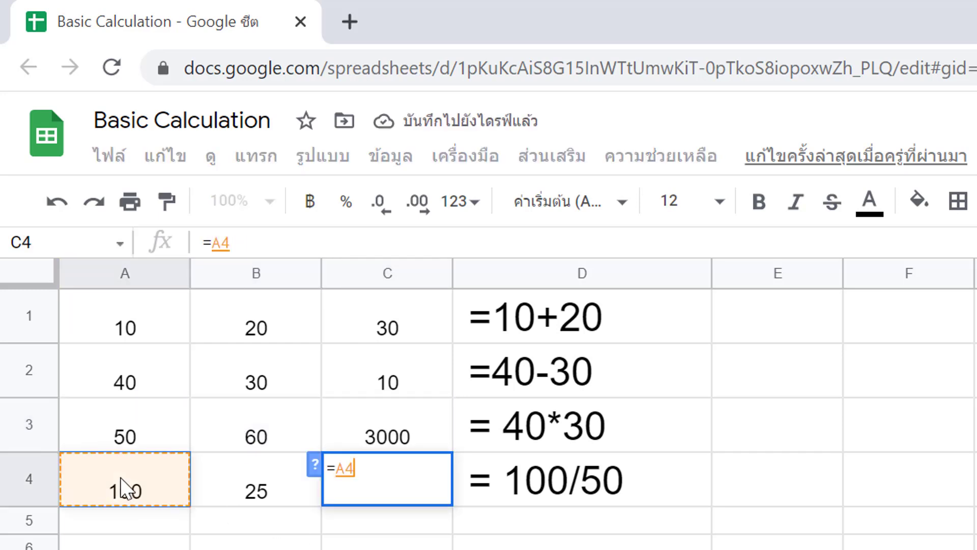
text(/)
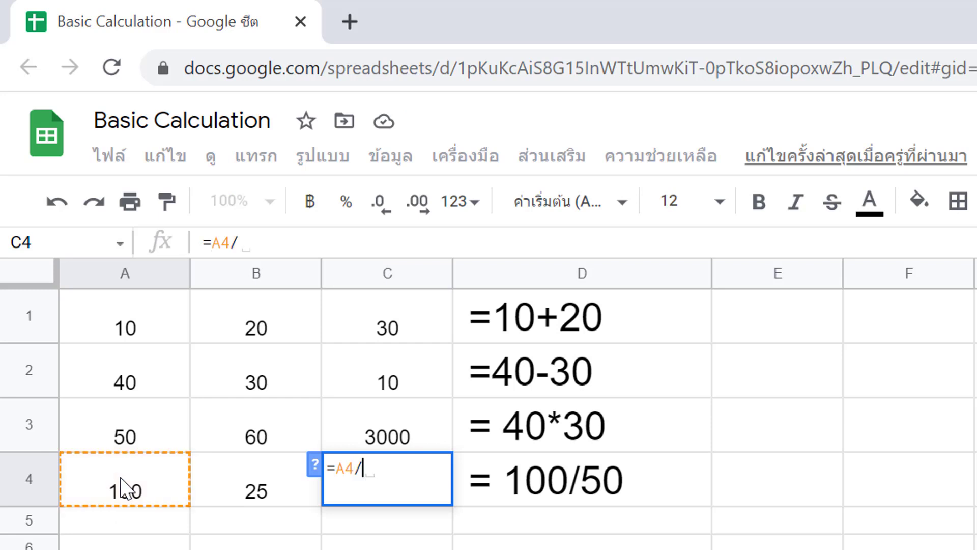
click(219, 500)
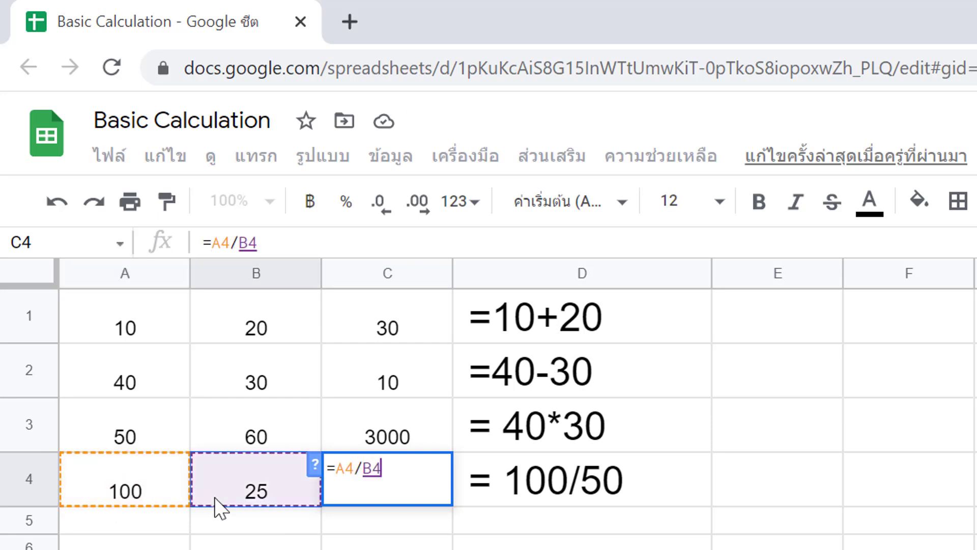
key(Return)
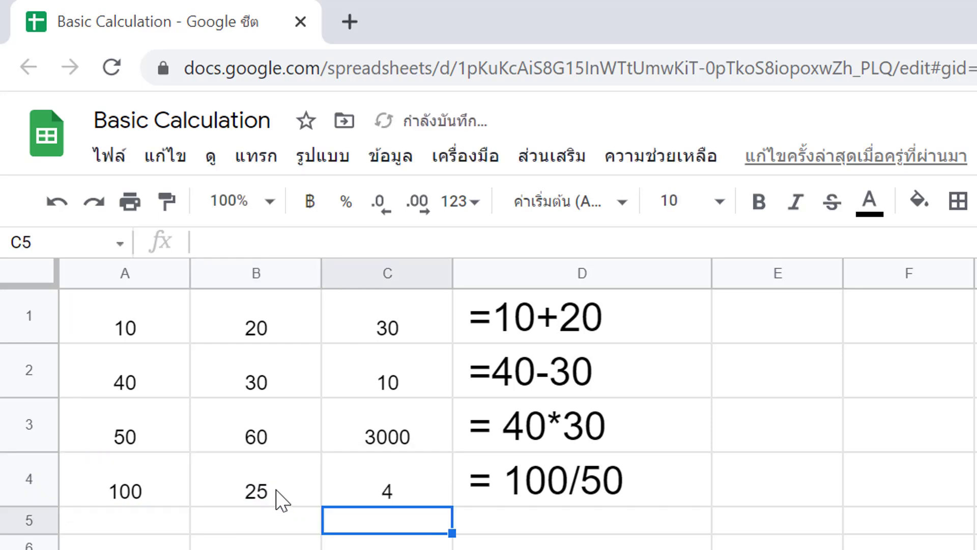
click(282, 500)
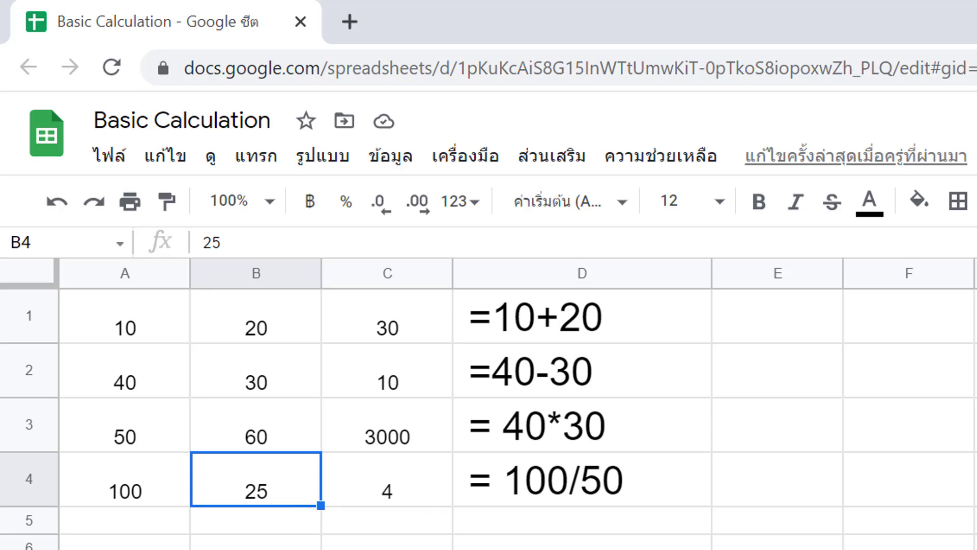
text(5)
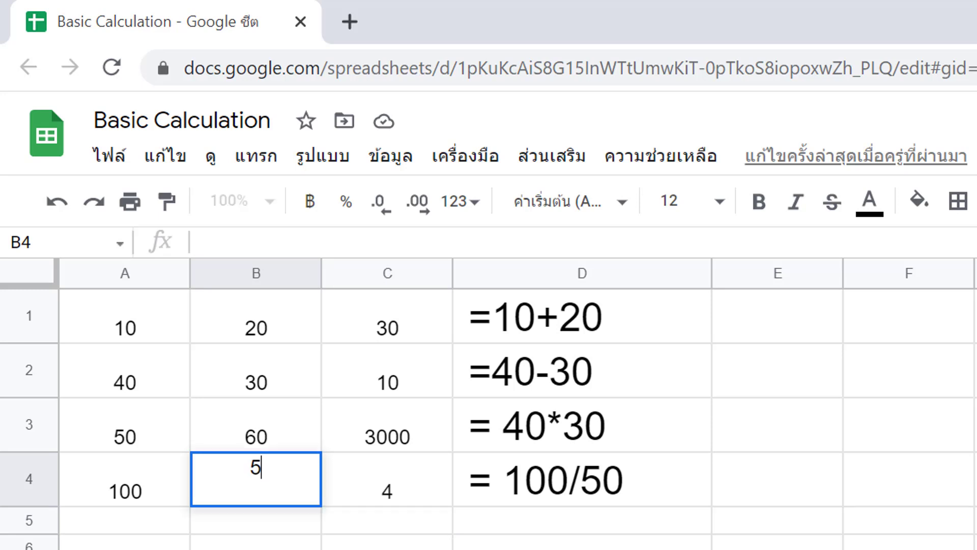
text(0)
Step: Change B4 to 50 so C4 recalculates to 2
key(Return)
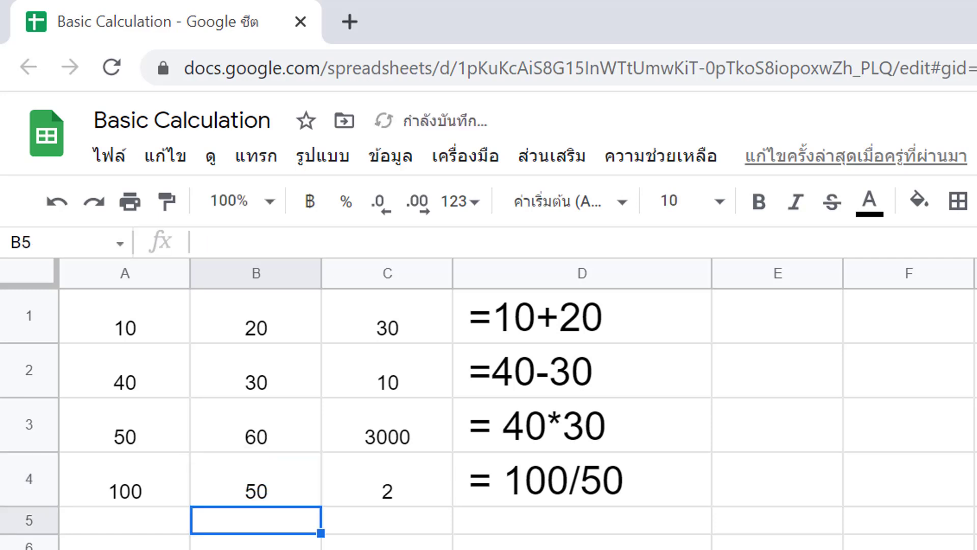